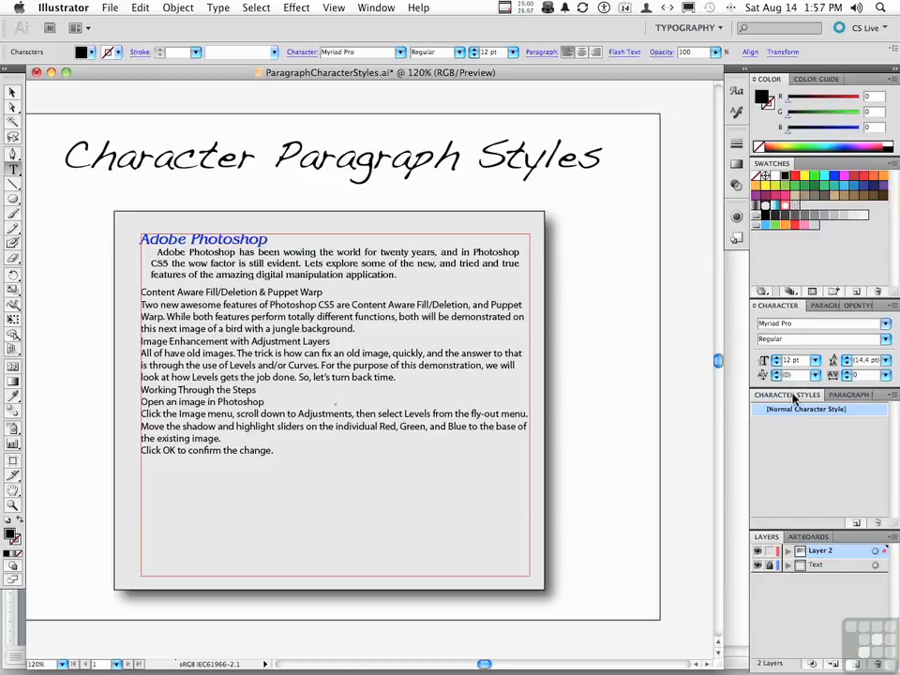
Float the Character Styles and Paragraph Styles panels beside the text artwork, one above the other
left_click_drag(787, 398, 591, 267)
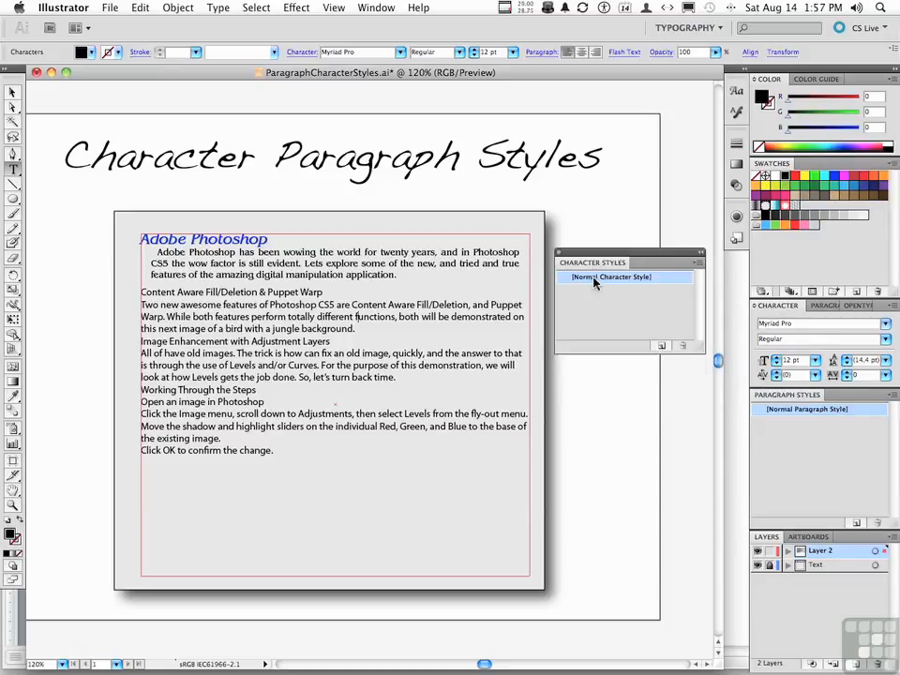
left_click_drag(787, 403, 597, 373)
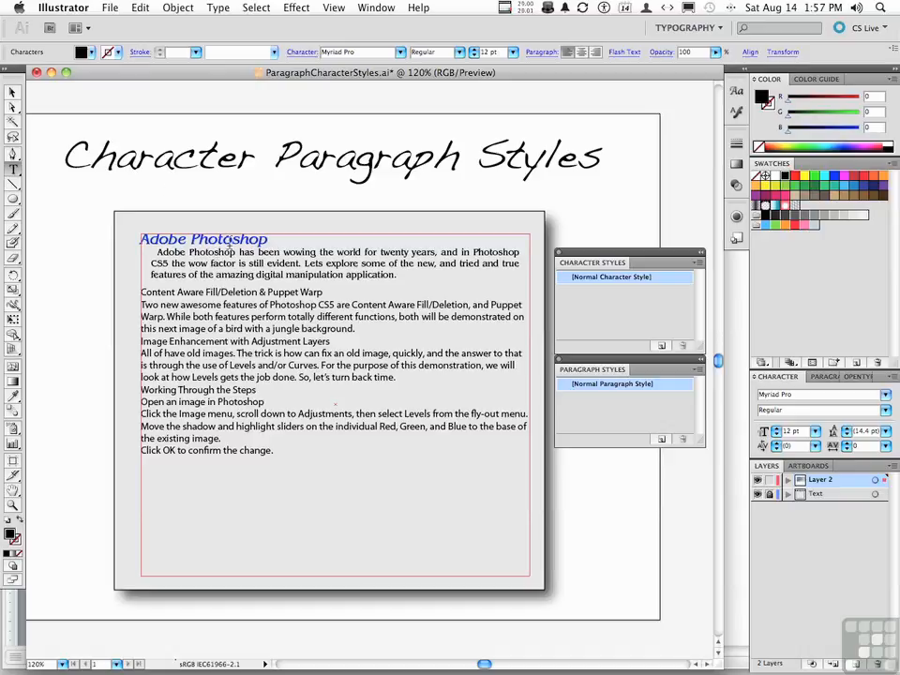
Create a paragraph style named Heading from the formatting of the blue "Adobe Photoshop" title
left_click(231, 240)
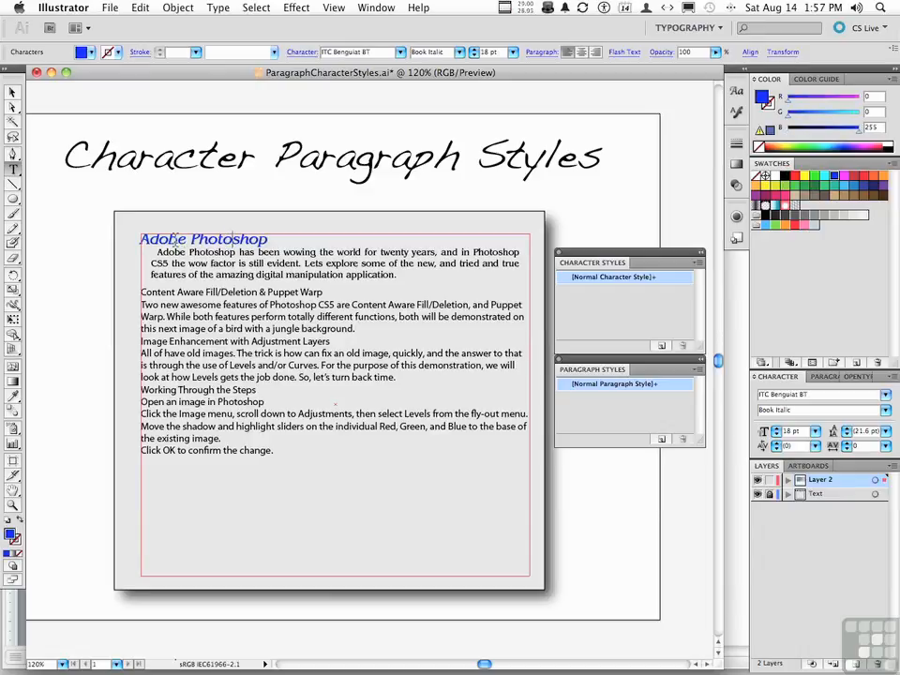
left_click(660, 440)
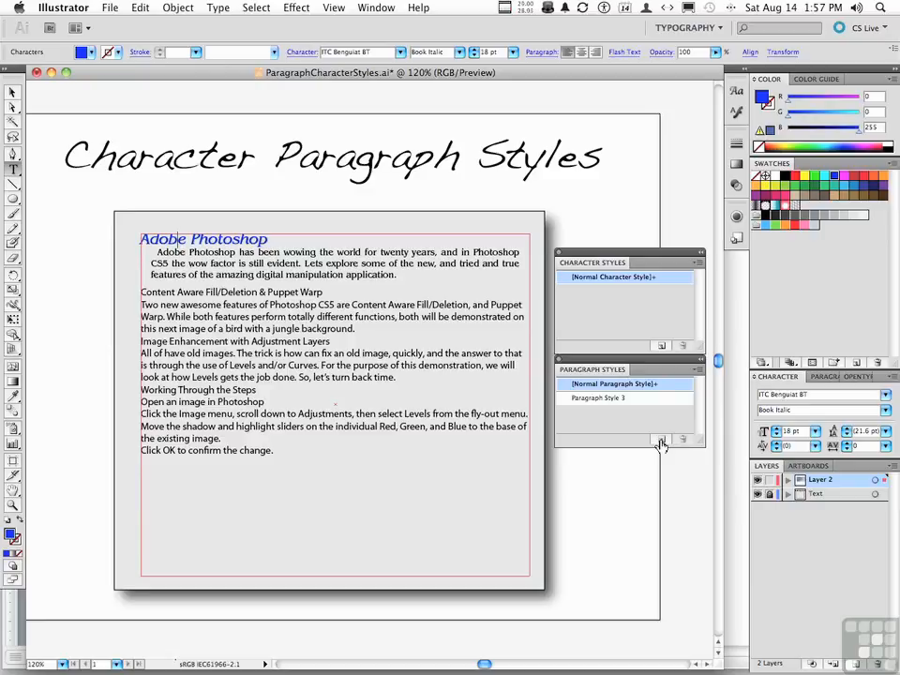
double_click(616, 399)
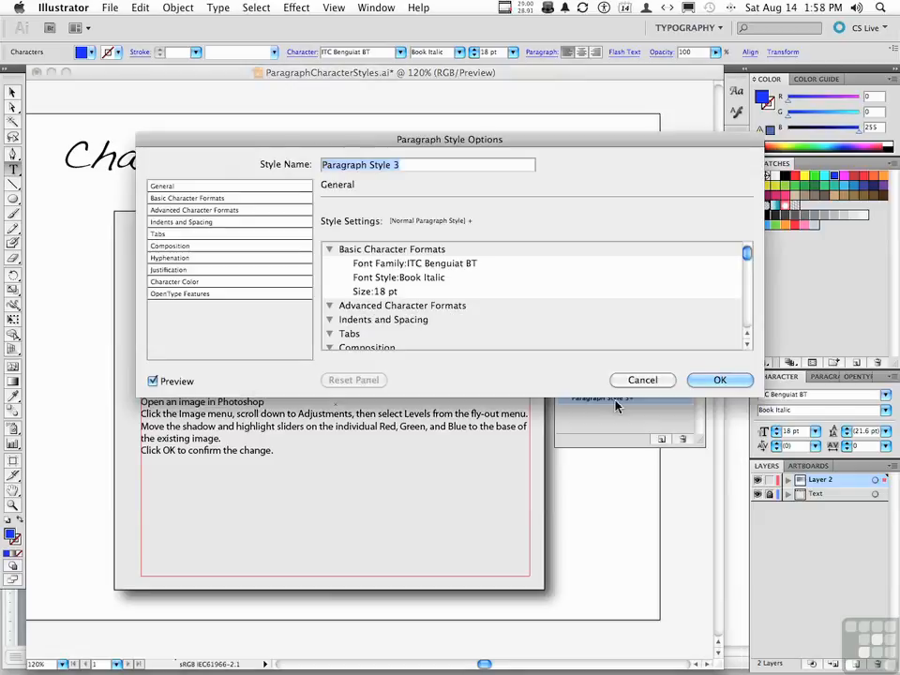
type("Heading")
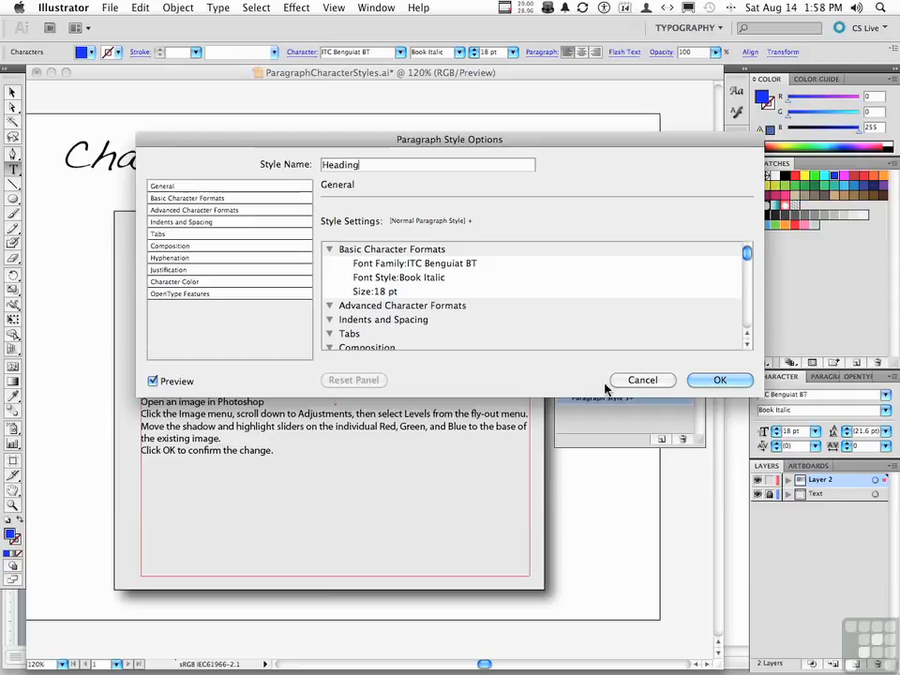
left_click(717, 379)
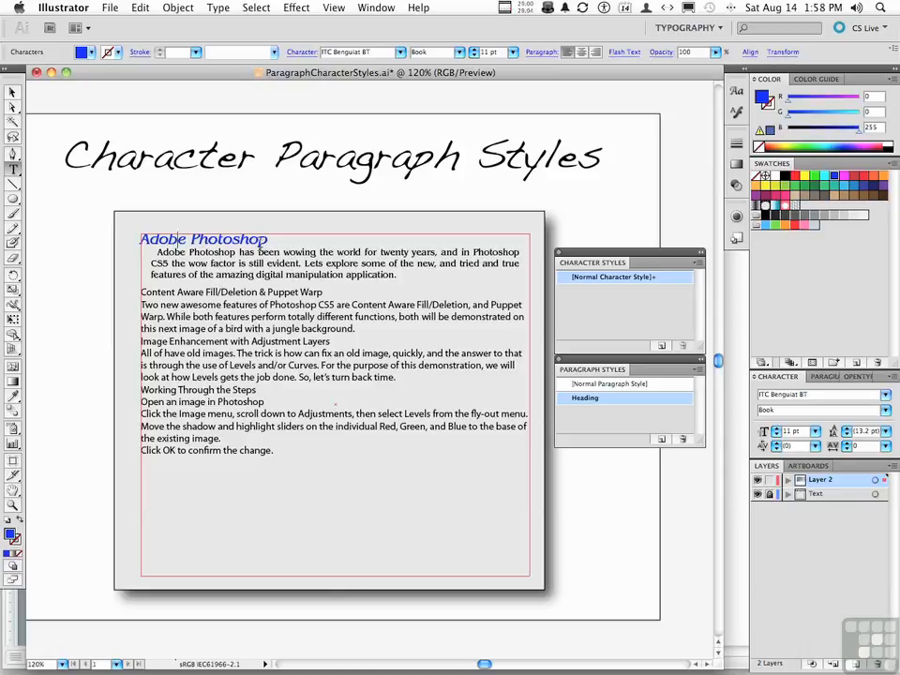
Create a paragraph style named Body Text from the formatted paragraph under the "Adobe Photoshop" title
left_click(260, 273)
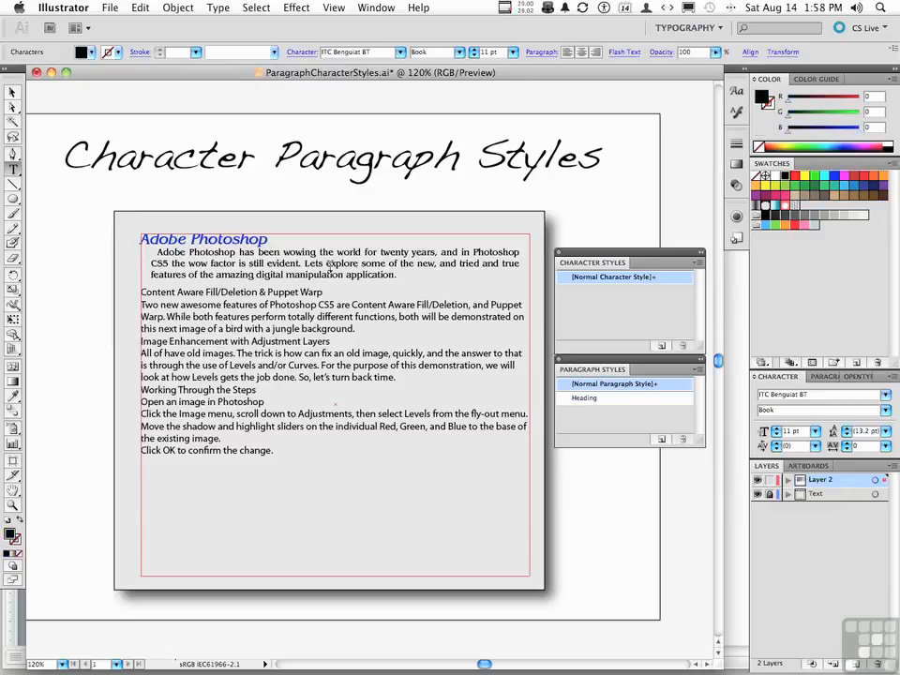
left_click(662, 439)
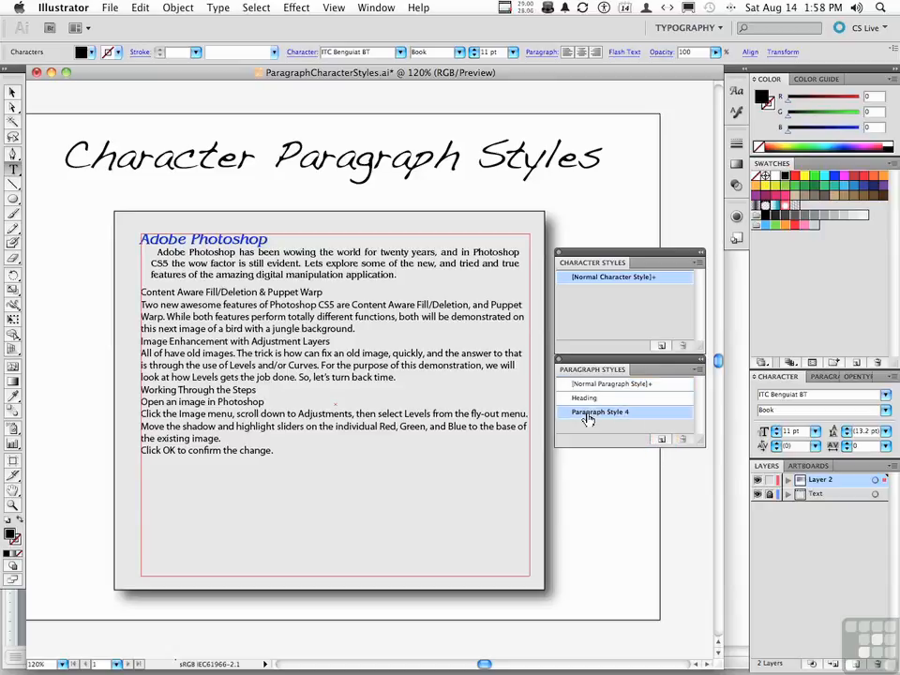
double_click(589, 412)
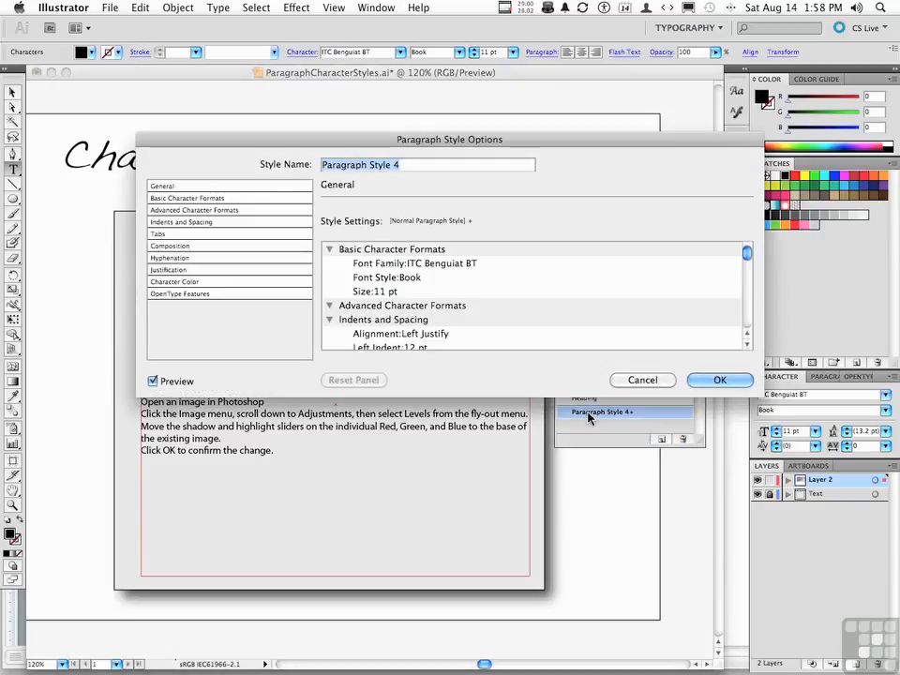
type("Body Text")
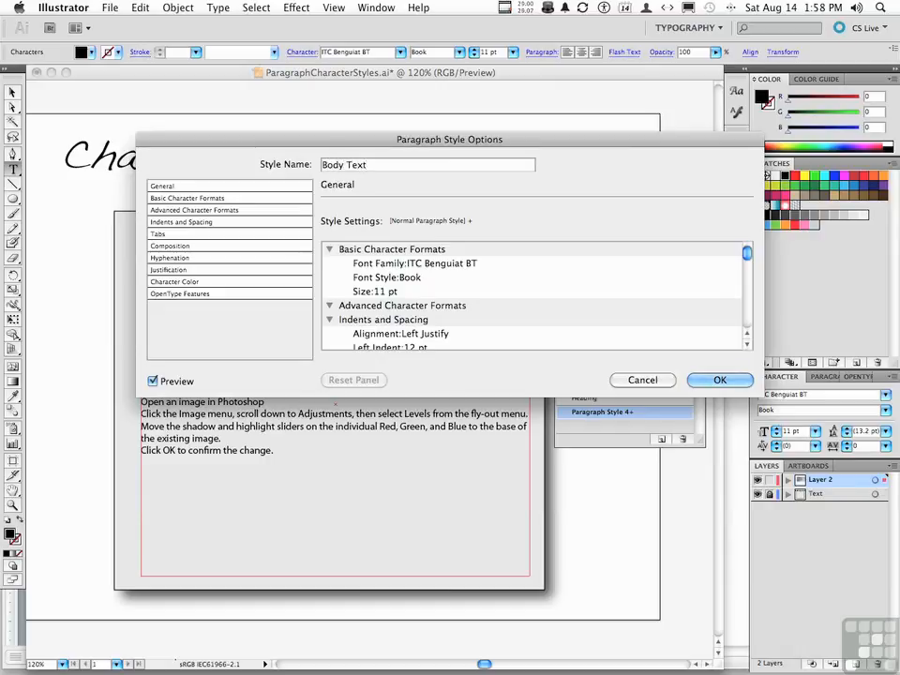
left_click(731, 380)
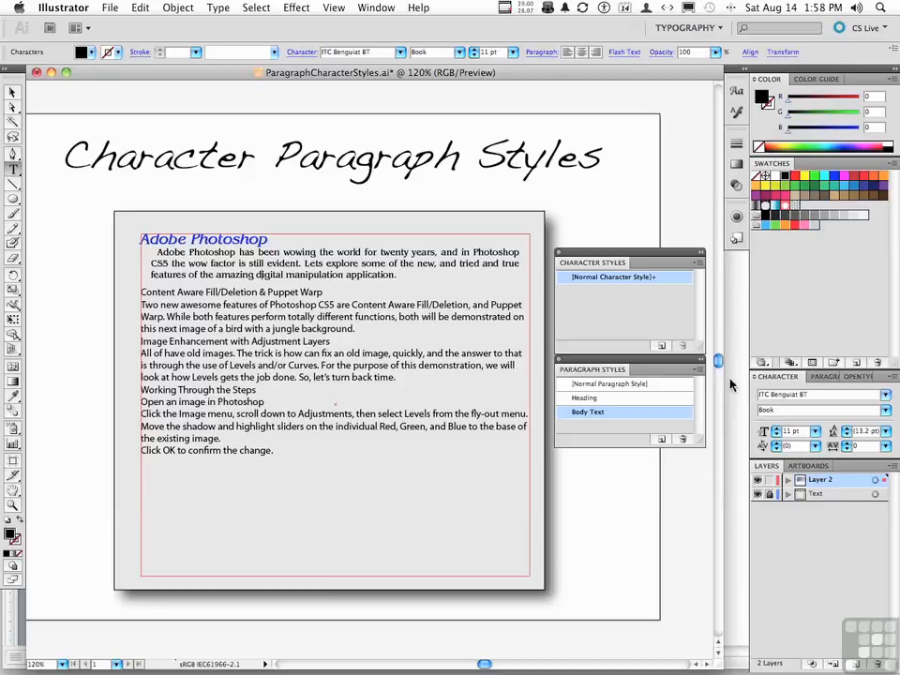
Apply the Heading style to the "Content Aware Fill/Deletion & Puppet Warp", "Image Enhancement with Adjustment Layers" and "Working Through the Steps" lines
left_click(196, 291)
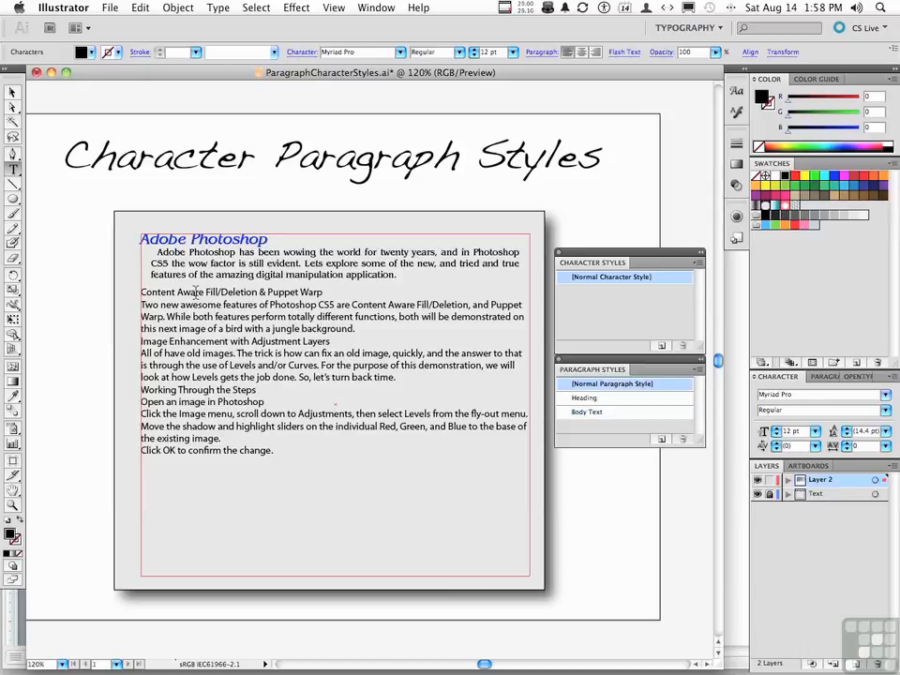
left_click(582, 398)
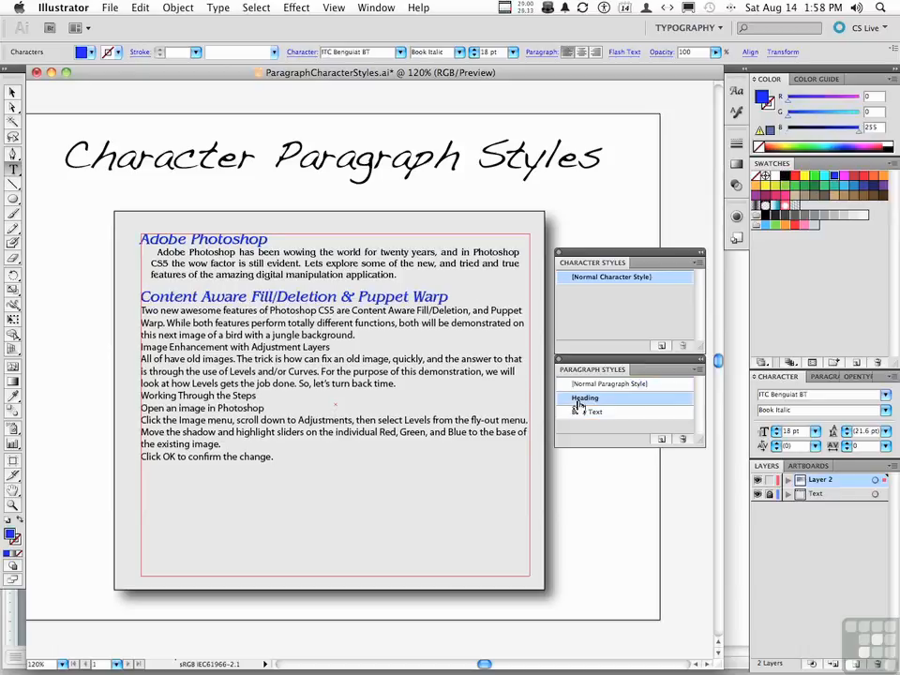
left_click(302, 347)
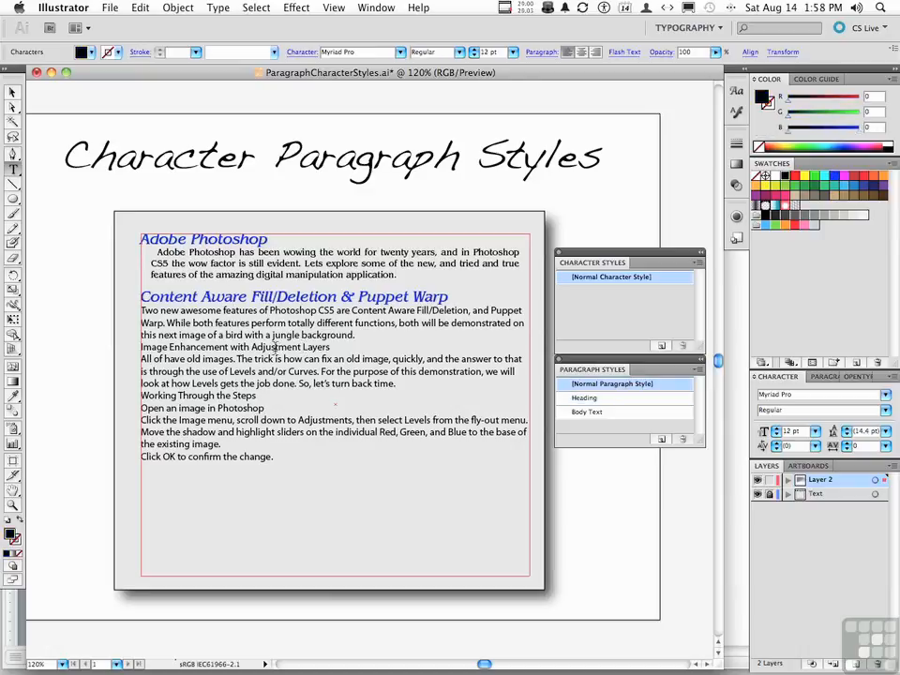
left_click(586, 398)
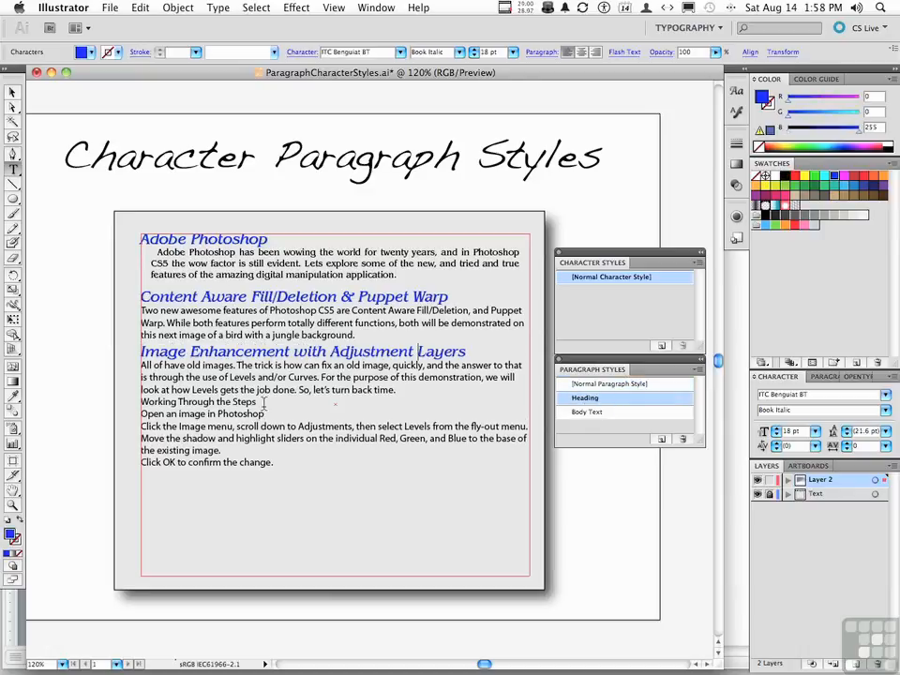
left_click(440, 409)
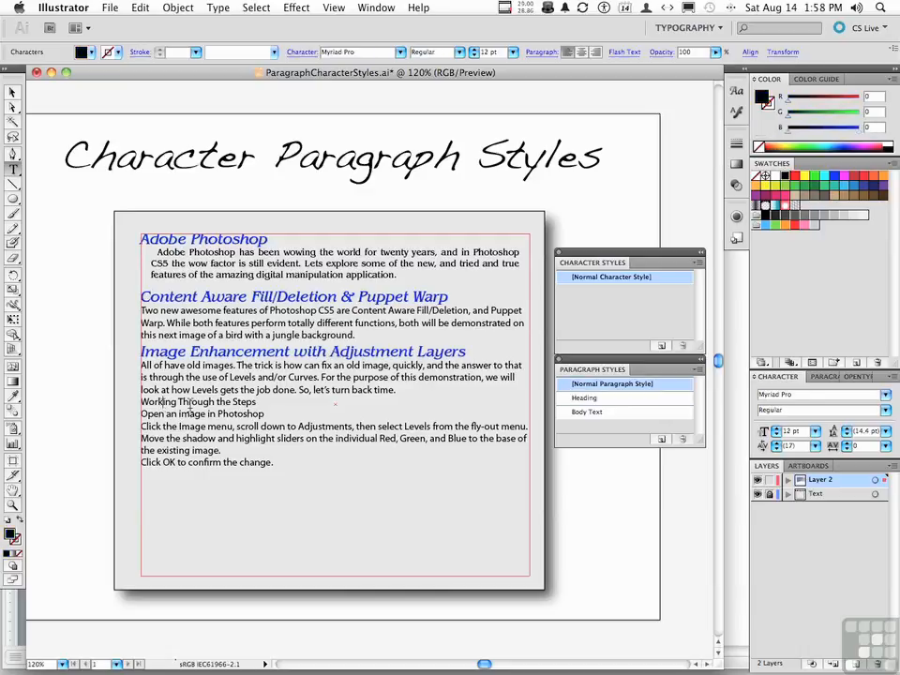
left_click(580, 399)
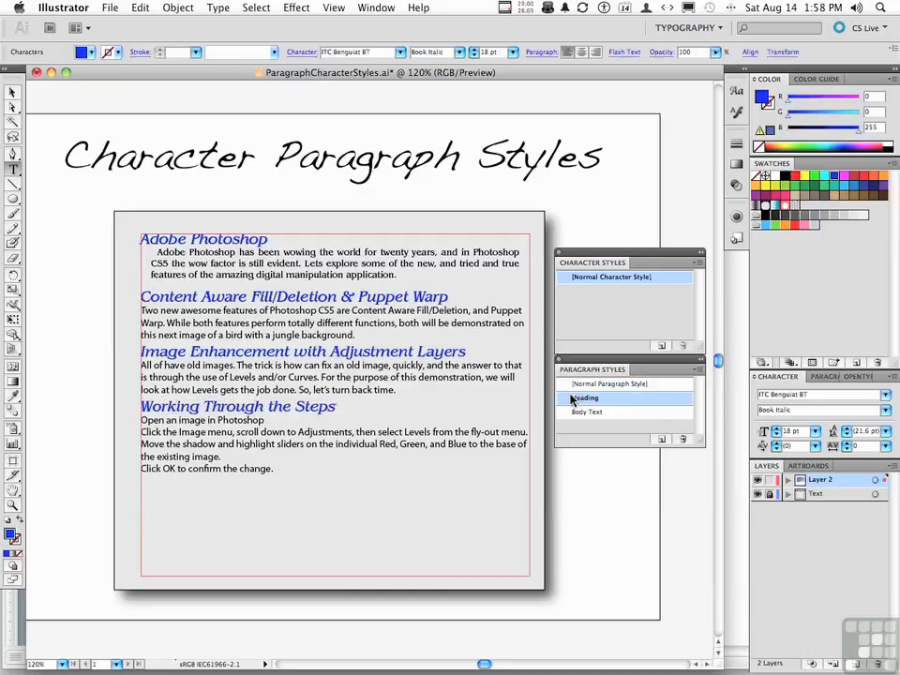
Apply the Body Text style to the two paragraphs under the middle headings and all instruction lines under "Working Through the Steps"
left_click(345, 323)
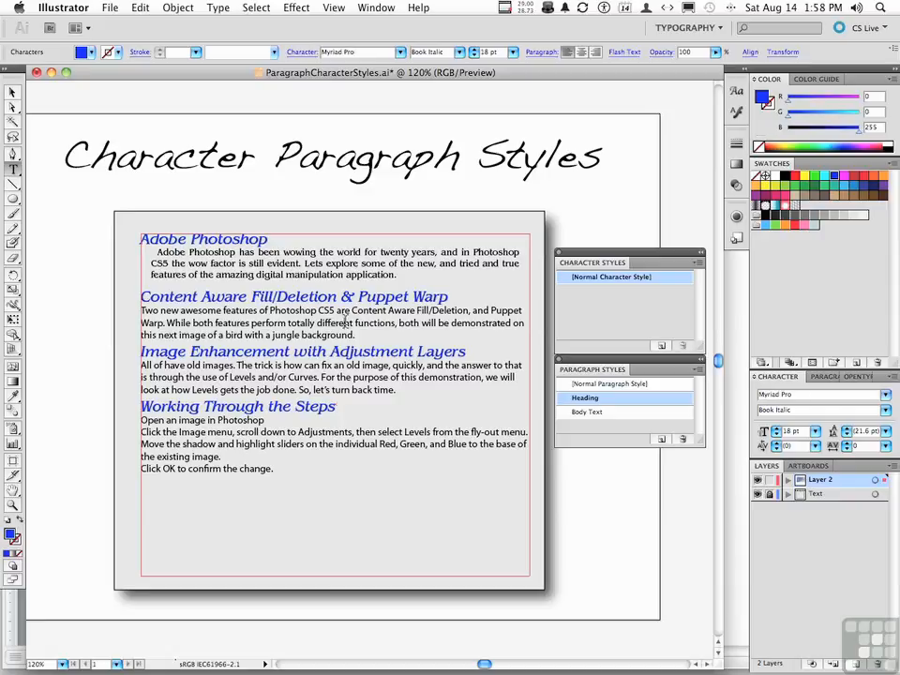
left_click(607, 412)
left_click(346, 384)
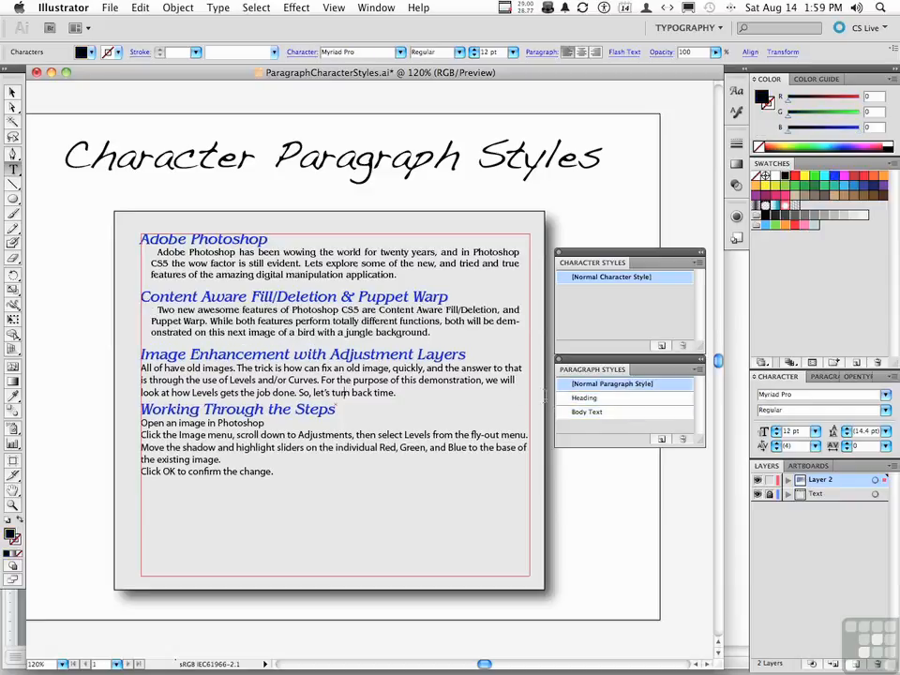
left_click(588, 412)
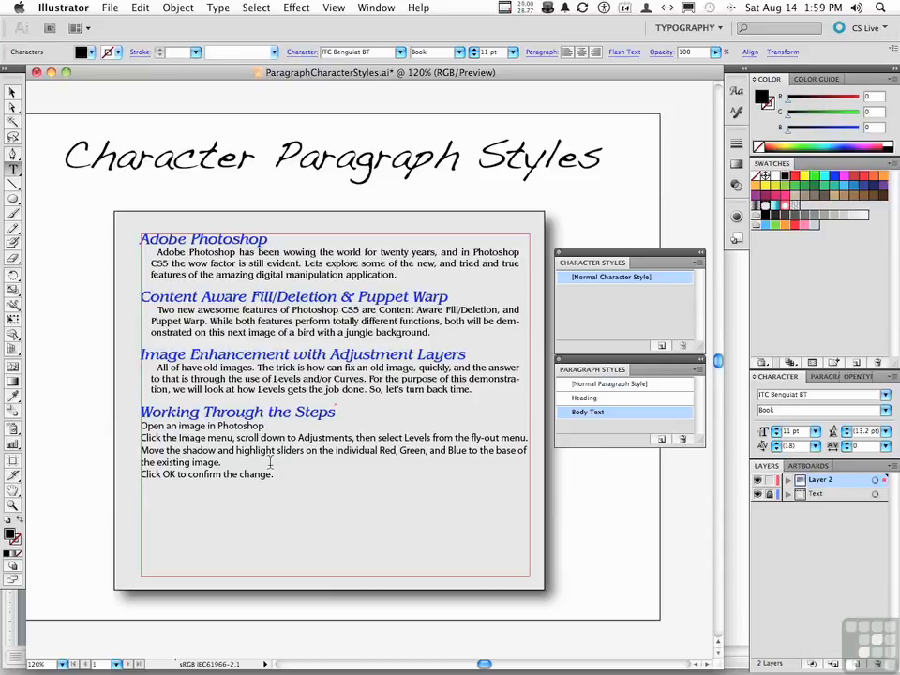
left_click_drag(142, 427, 276, 474)
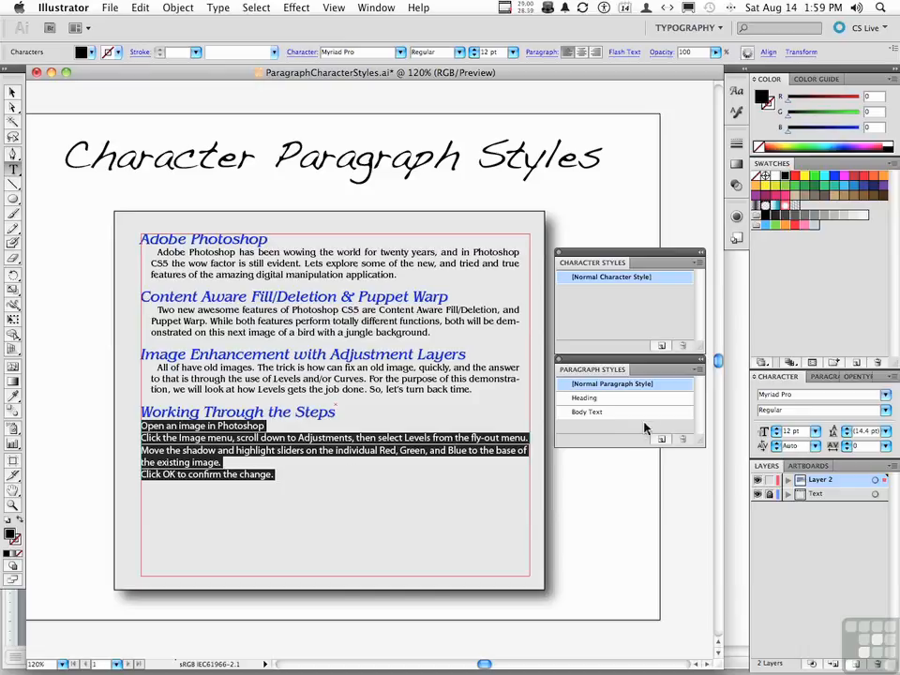
left_click(618, 412)
left_click(357, 436)
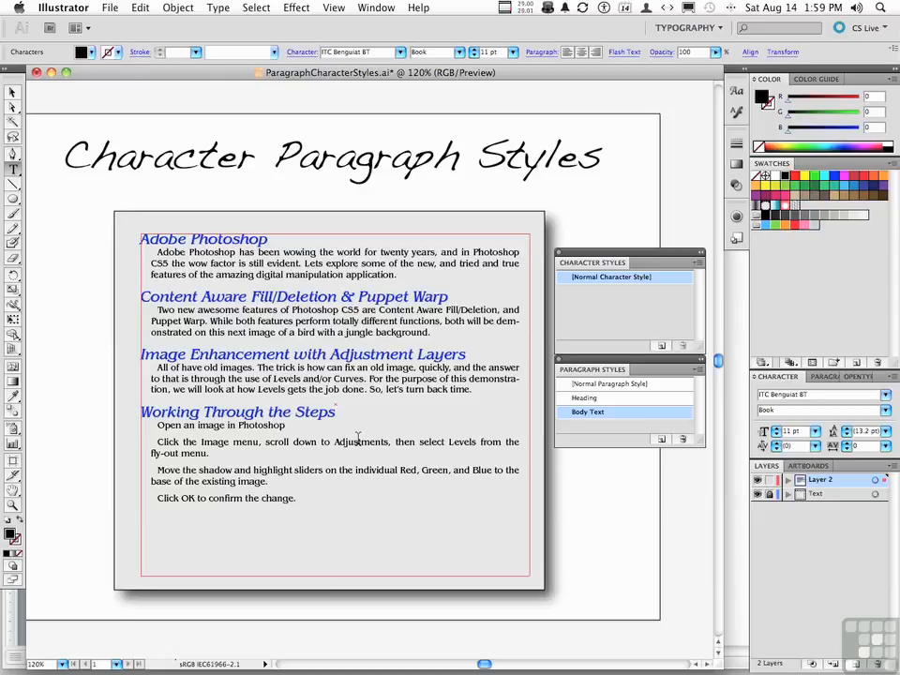
Create a character style from the word "new" in the first paragraph and name it Italic Body Text
left_click(426, 266)
double_click(427, 265)
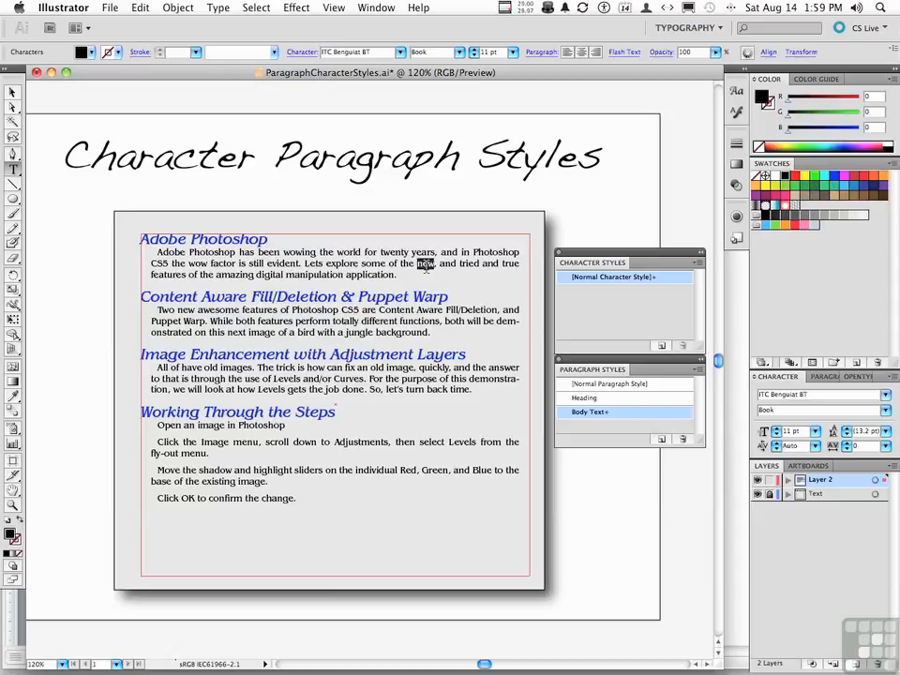
left_click(659, 346)
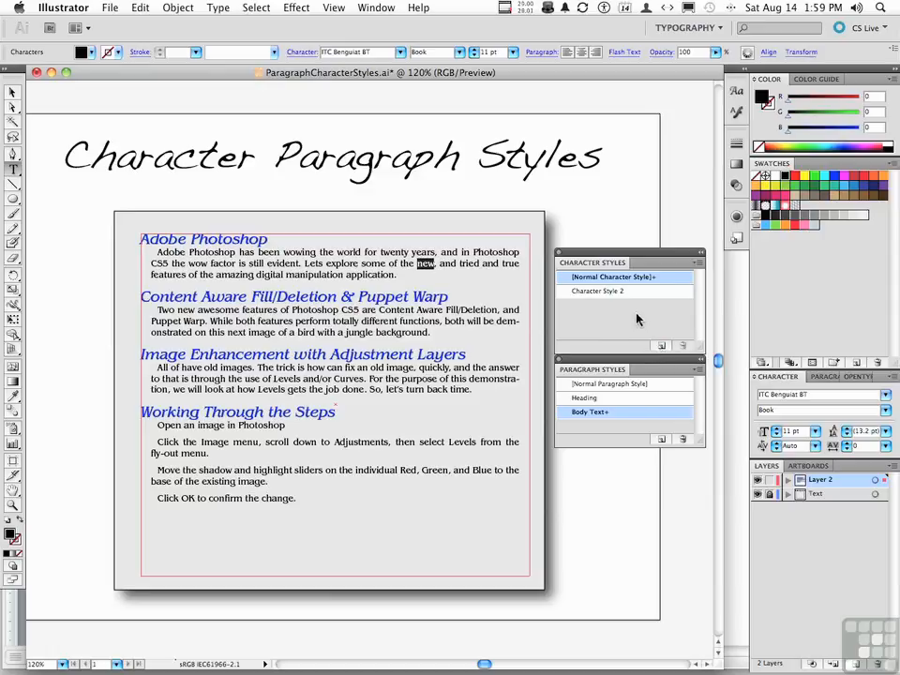
left_click(609, 293)
double_click(607, 292)
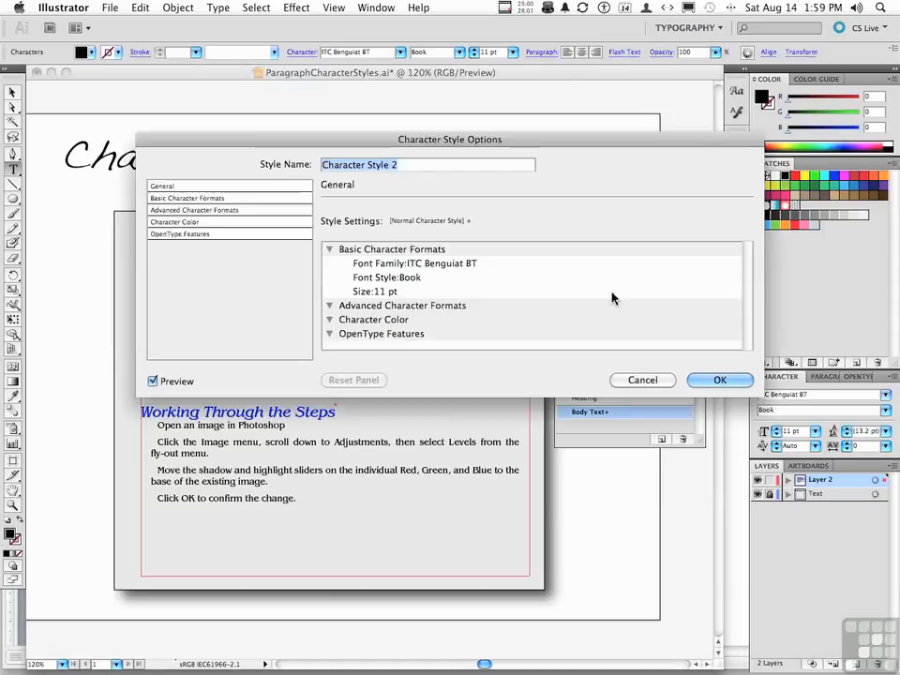
key("BackSpace")
type("Italic")
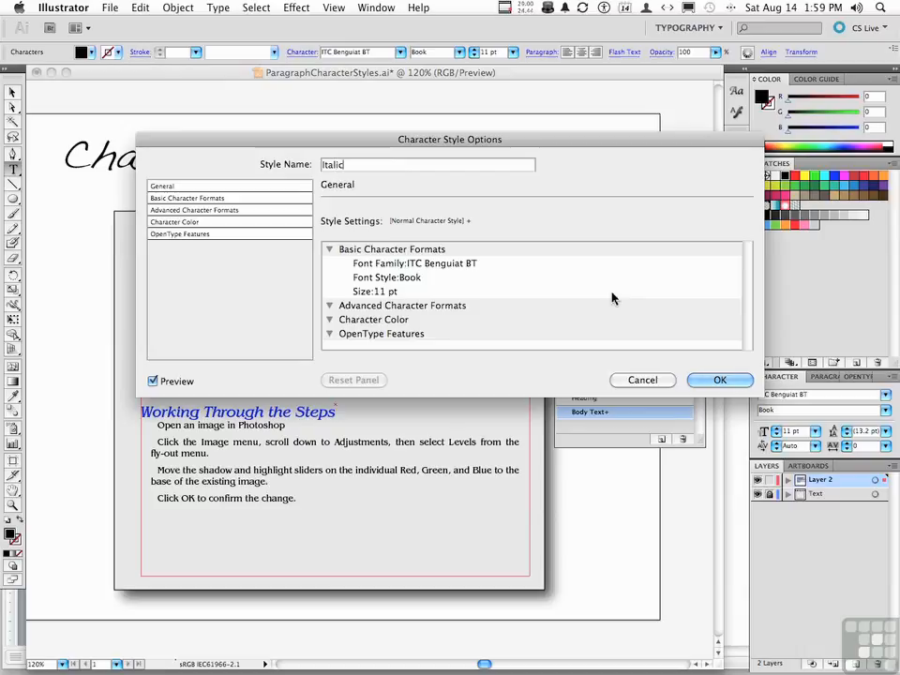
type(" Body Text")
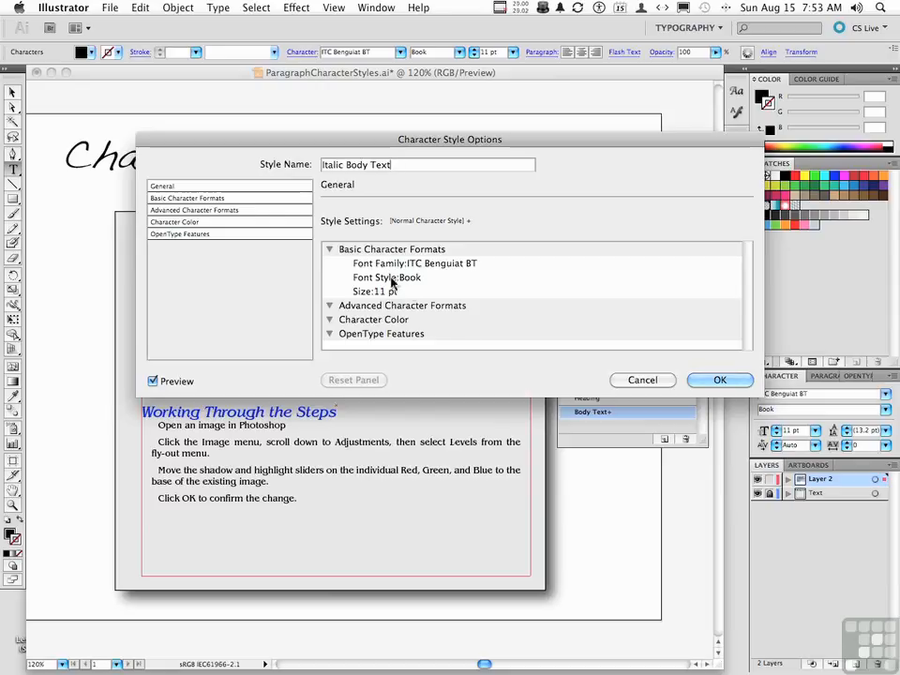
Set the Italic Body Text character style's font style to Book Italic
left_click(182, 199)
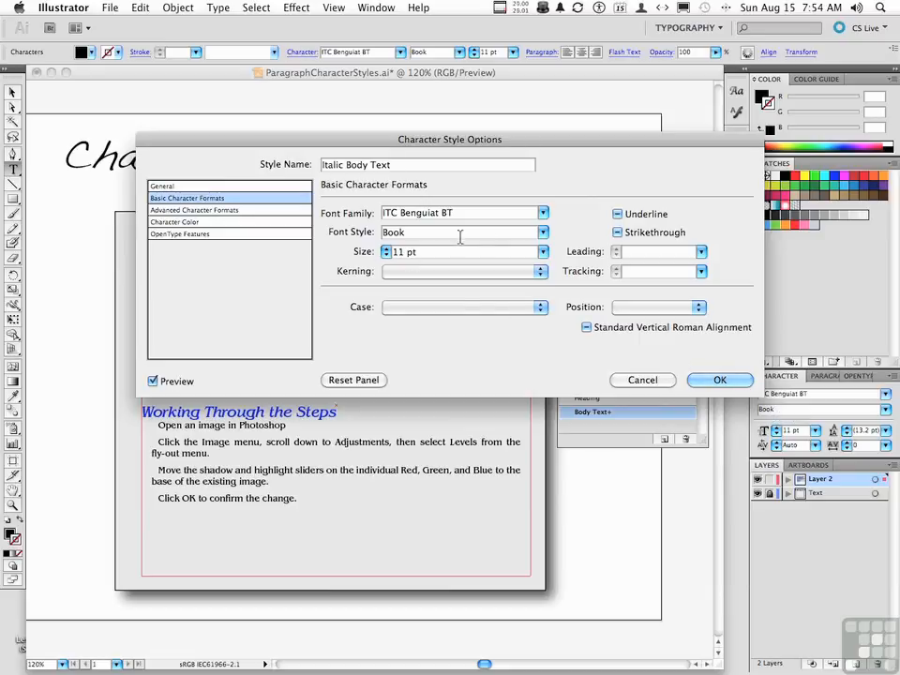
left_click(543, 232)
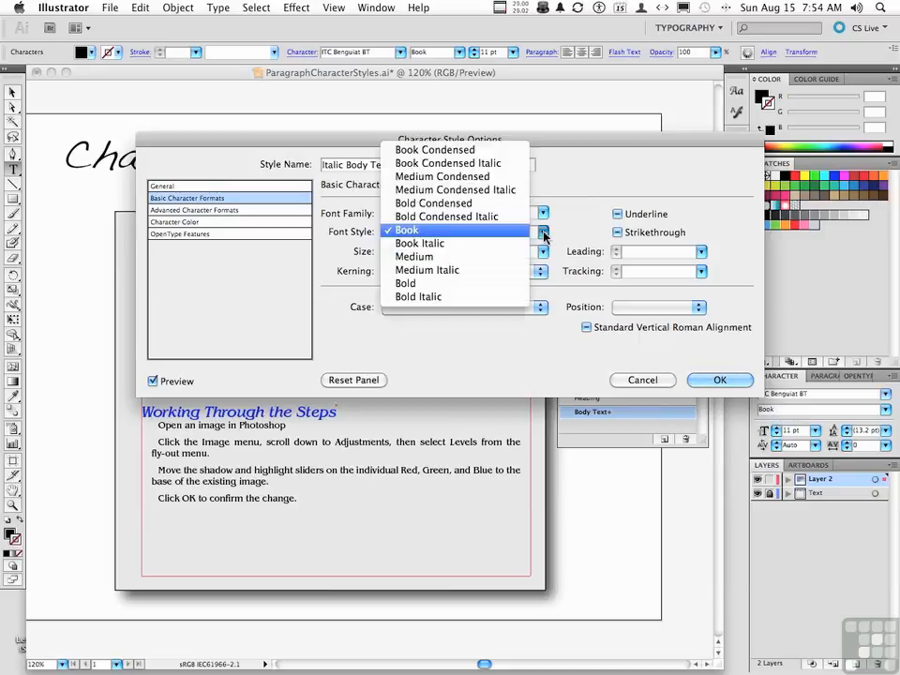
left_click(473, 244)
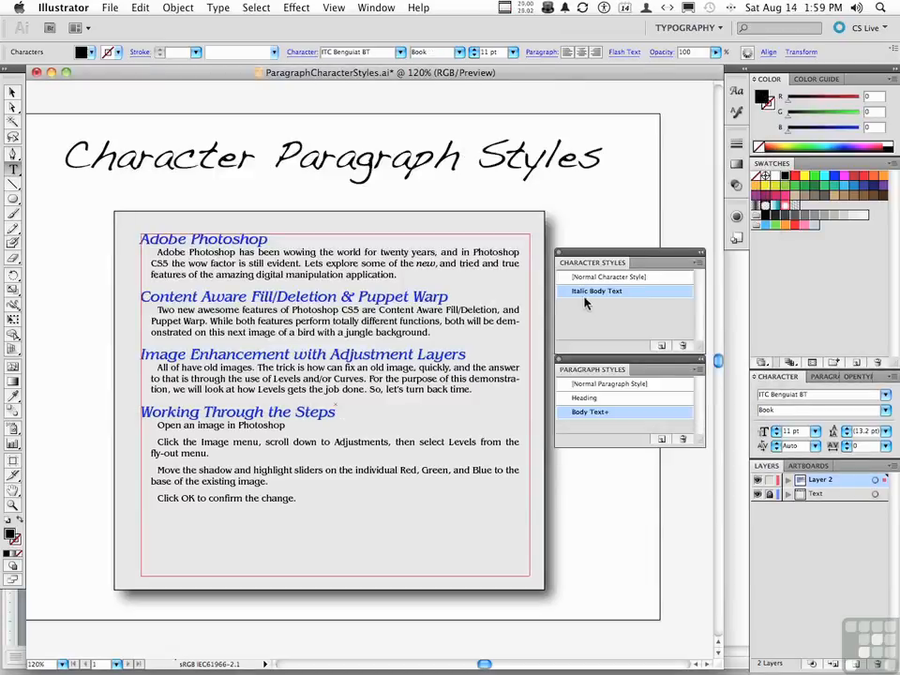
Examine the Heading paragraph style's character color settings and close its options without making changes
left_click(453, 270)
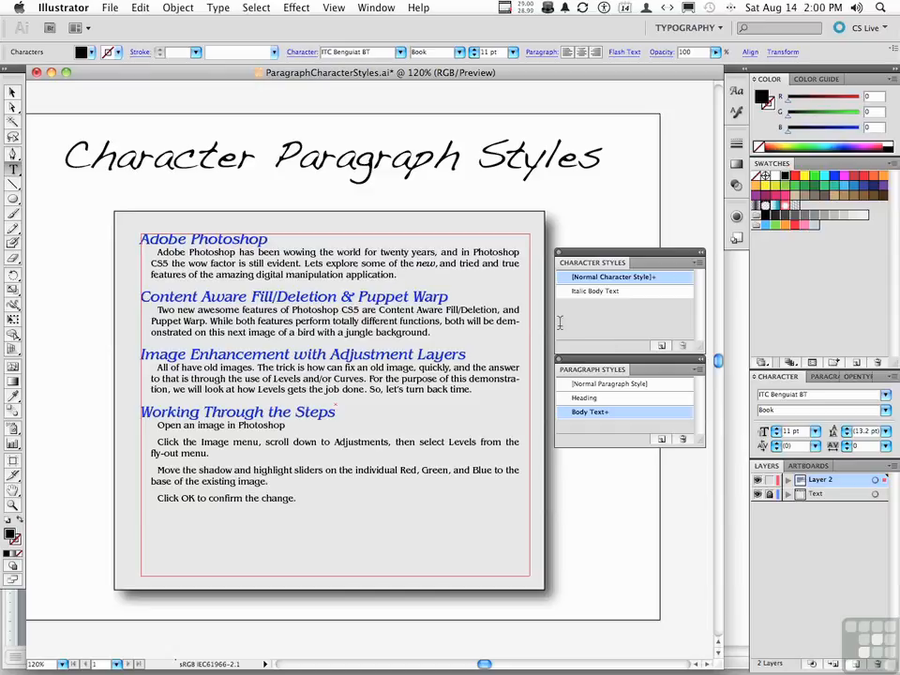
left_click(583, 398)
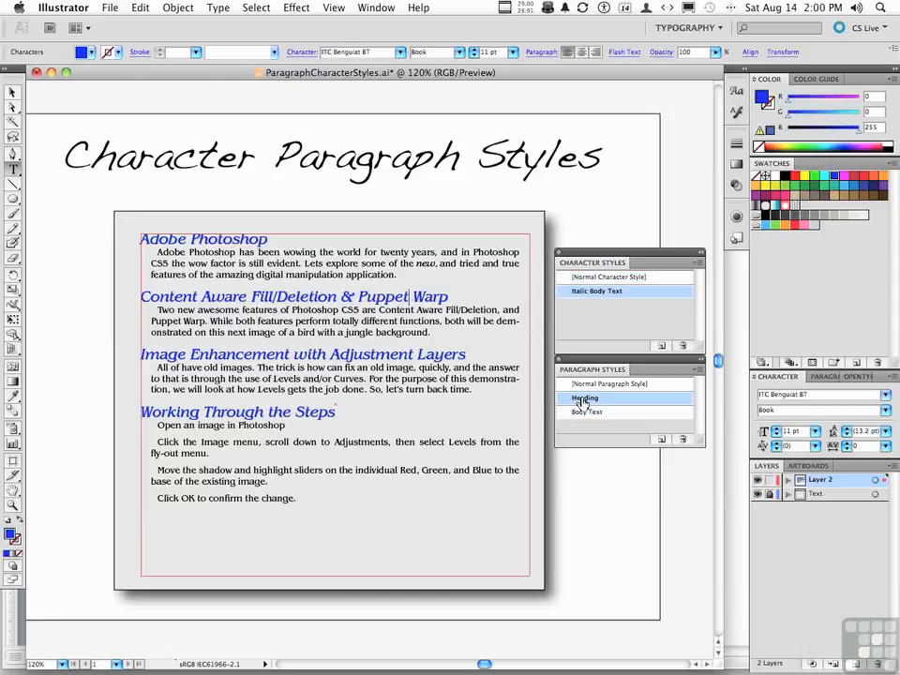
double_click(583, 399)
left_click(188, 282)
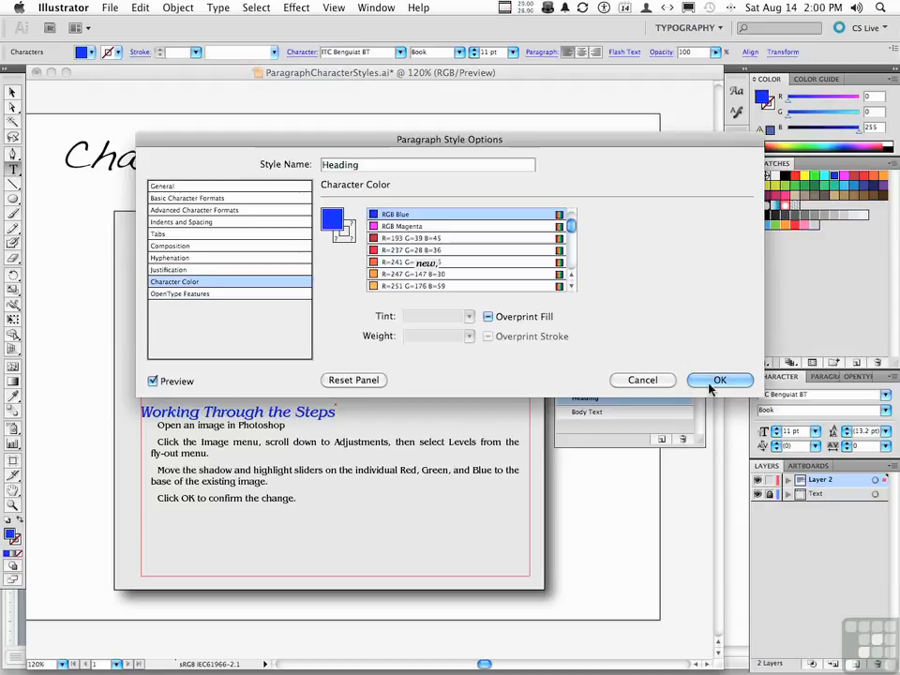
left_click(656, 385)
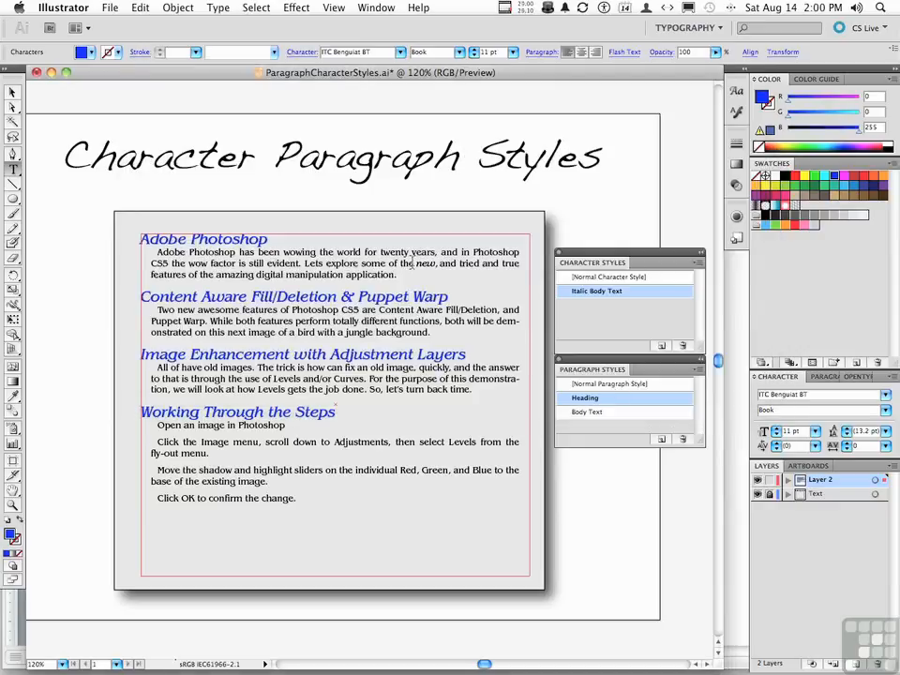